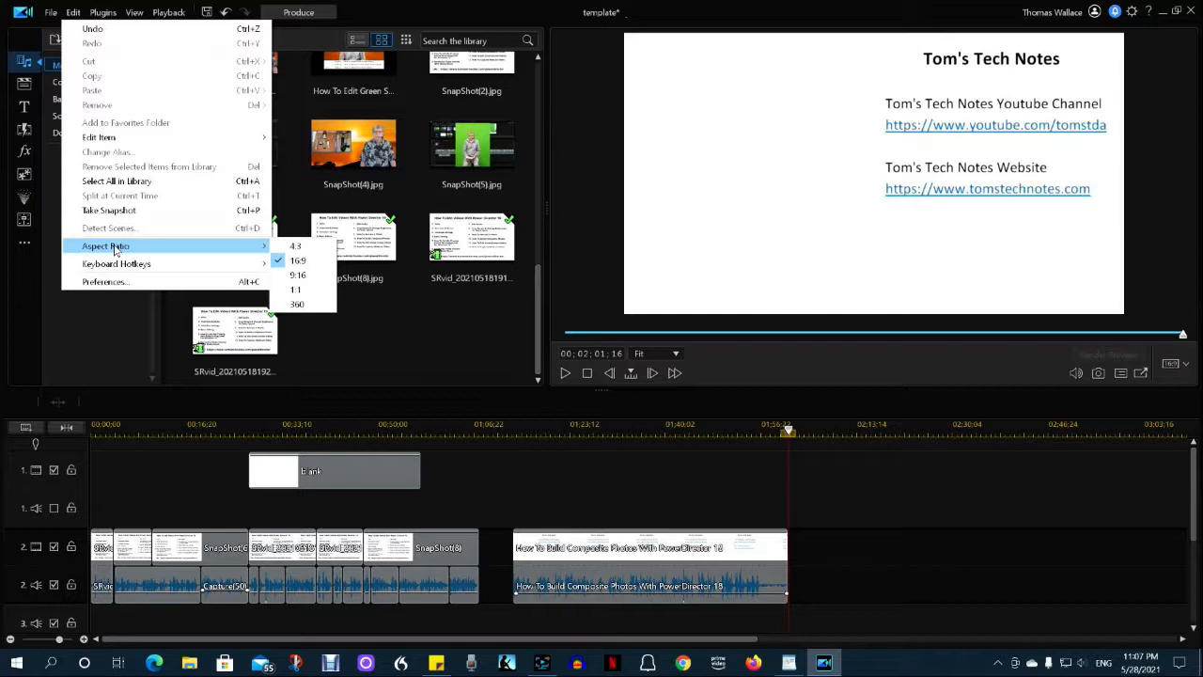
Open the application preferences and set the maximum undo levels to 10
key("Escape")
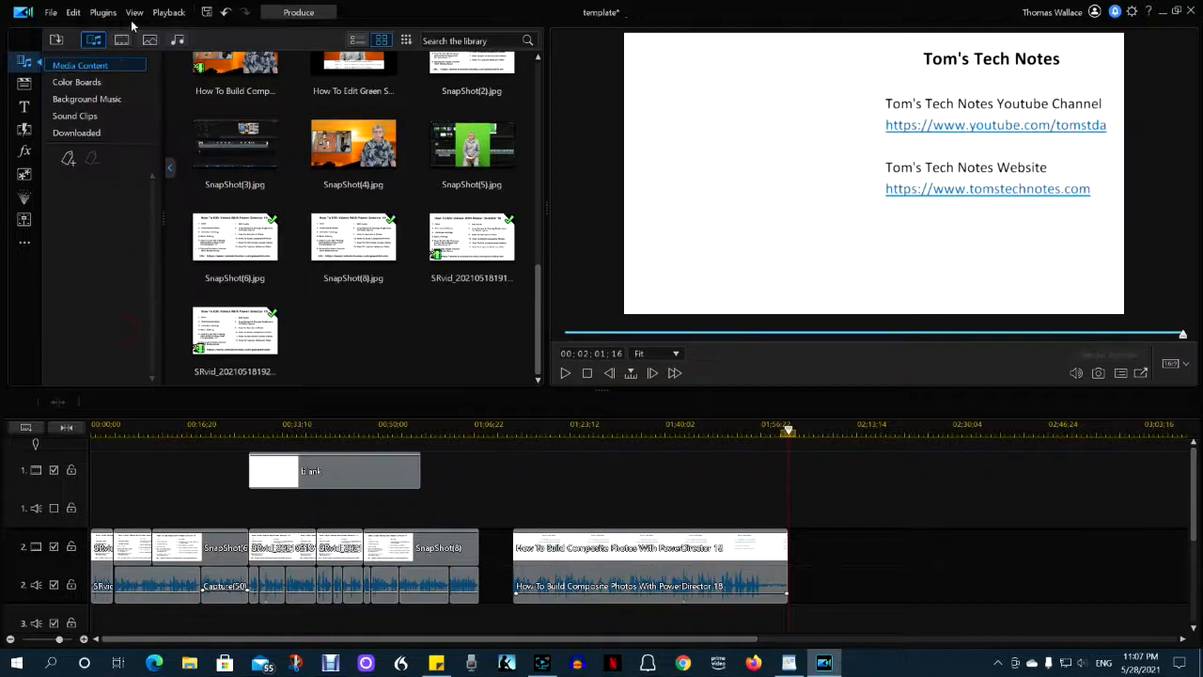
left_click(77, 14)
left_click(105, 282)
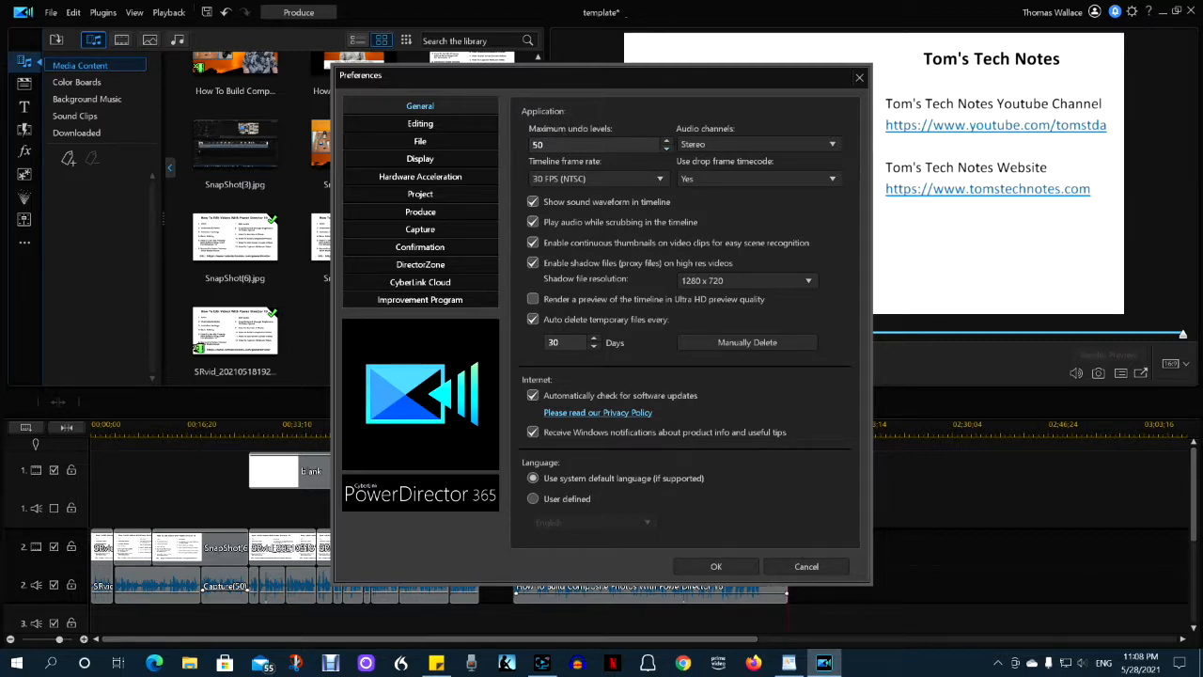
left_click(666, 148)
left_click_drag(667, 150, 667, 151)
left_click(667, 150)
left_click(667, 151)
left_click(667, 151)
left_click(667, 150)
left_click(667, 150)
left_click(667, 150)
left_click(667, 150)
left_click(667, 151)
left_click(667, 151)
left_click(667, 150)
left_click(667, 150)
left_click(667, 150)
left_click(668, 150)
left_click(667, 150)
Move the Preferences dialog aside and review the Editing settings, including the customizable keyboard hotkeys
left_click_drag(581, 75, 815, 50)
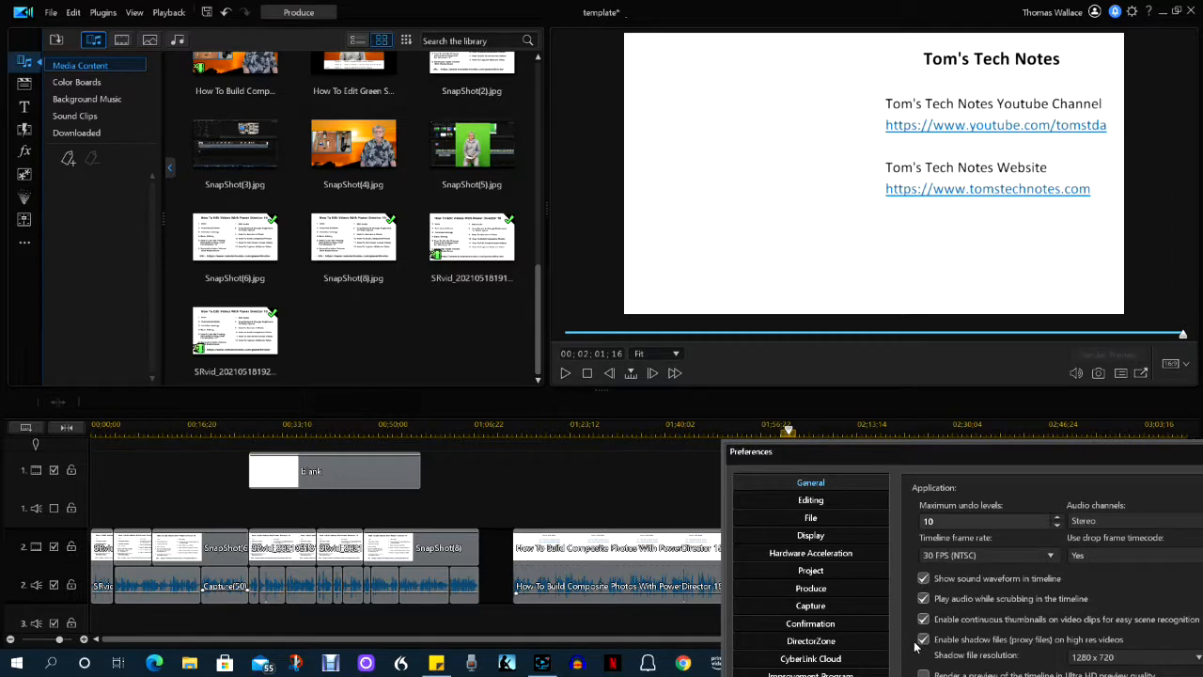
left_click_drag(954, 451, 859, 186)
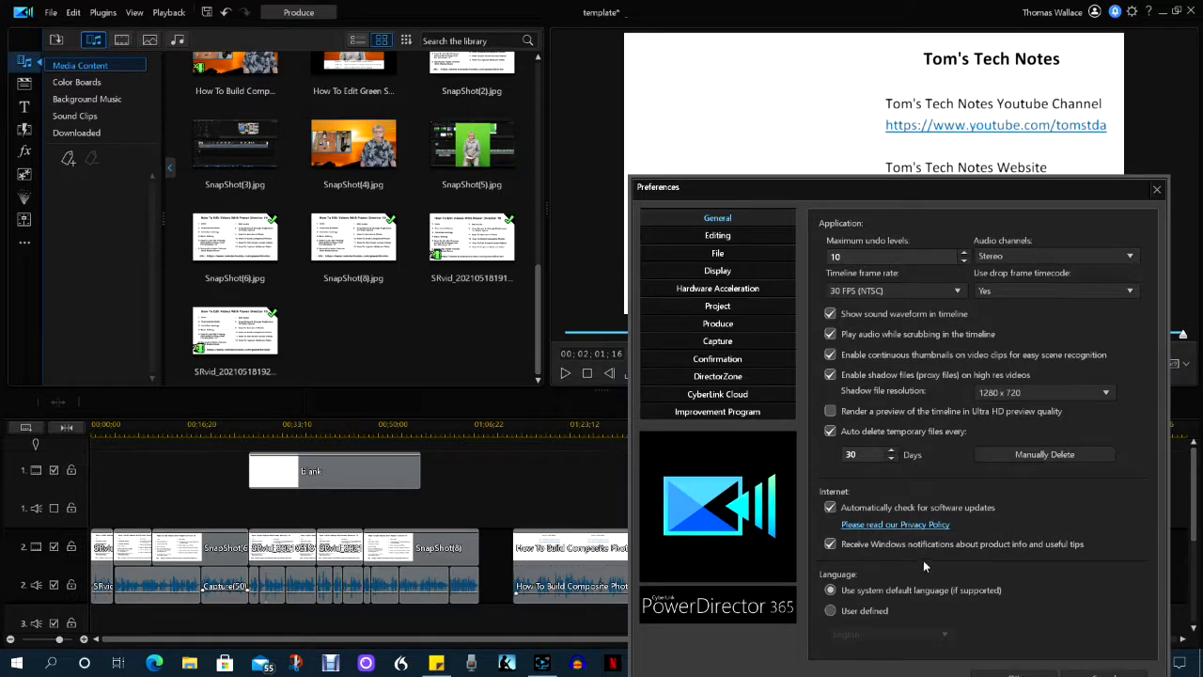
left_click(712, 236)
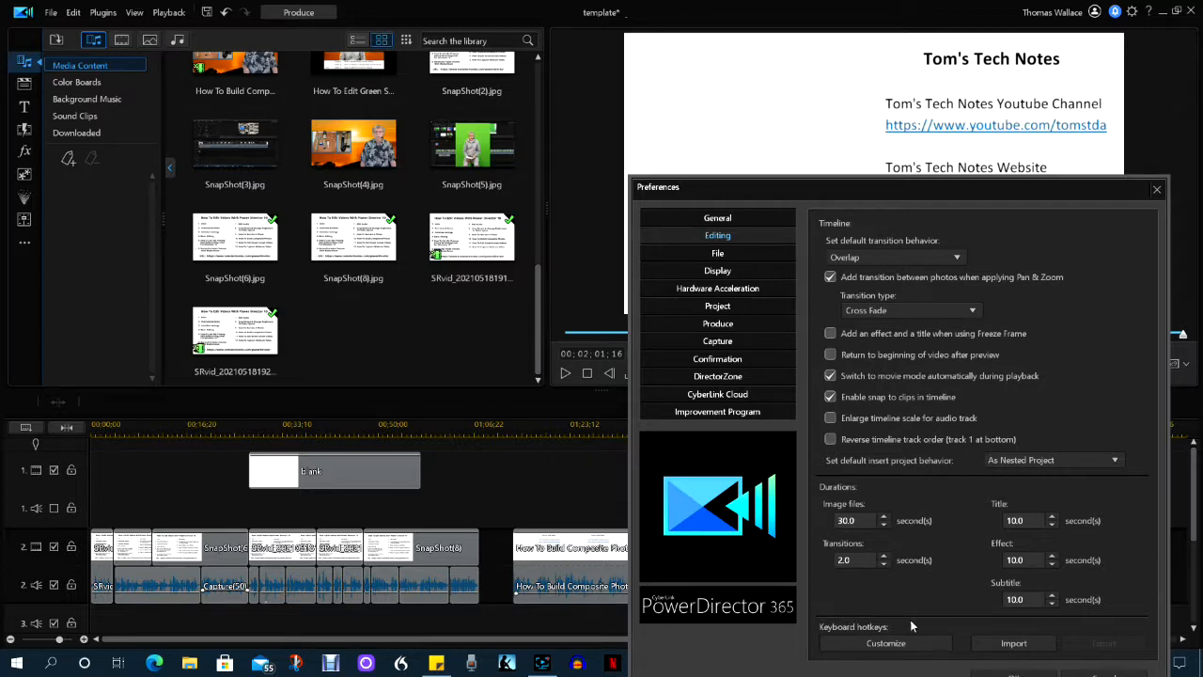
left_click(898, 644)
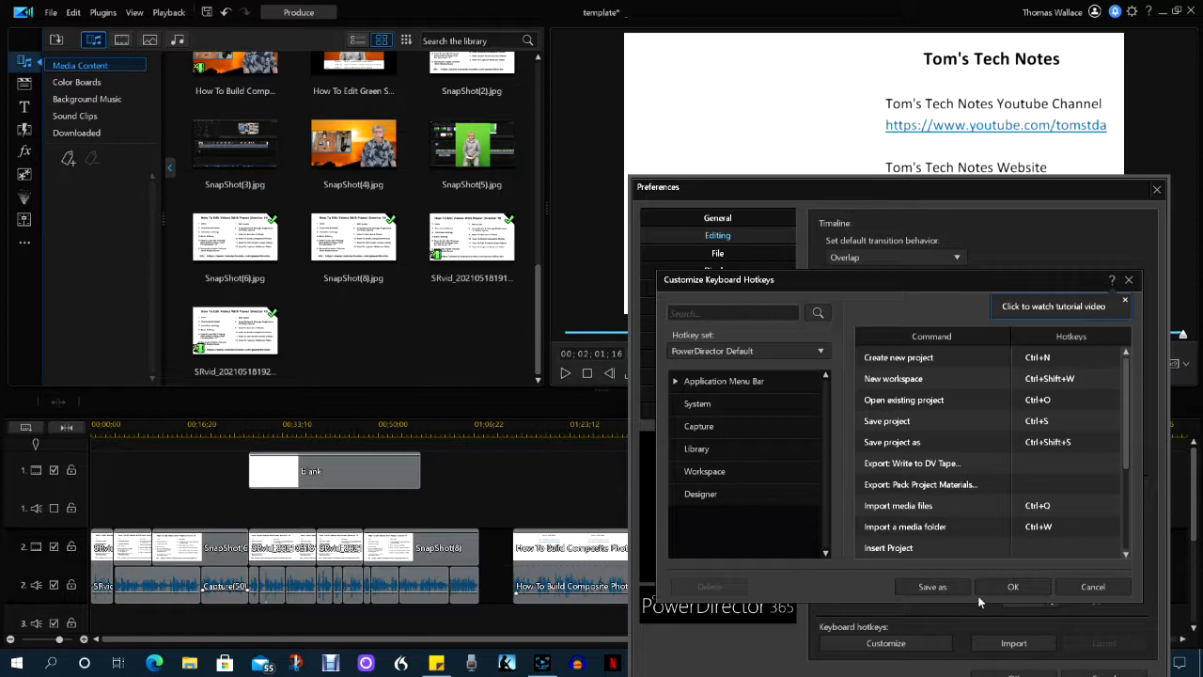
left_click(1013, 589)
Review the File preferences, including the available snapshot destination options
left_click(714, 254)
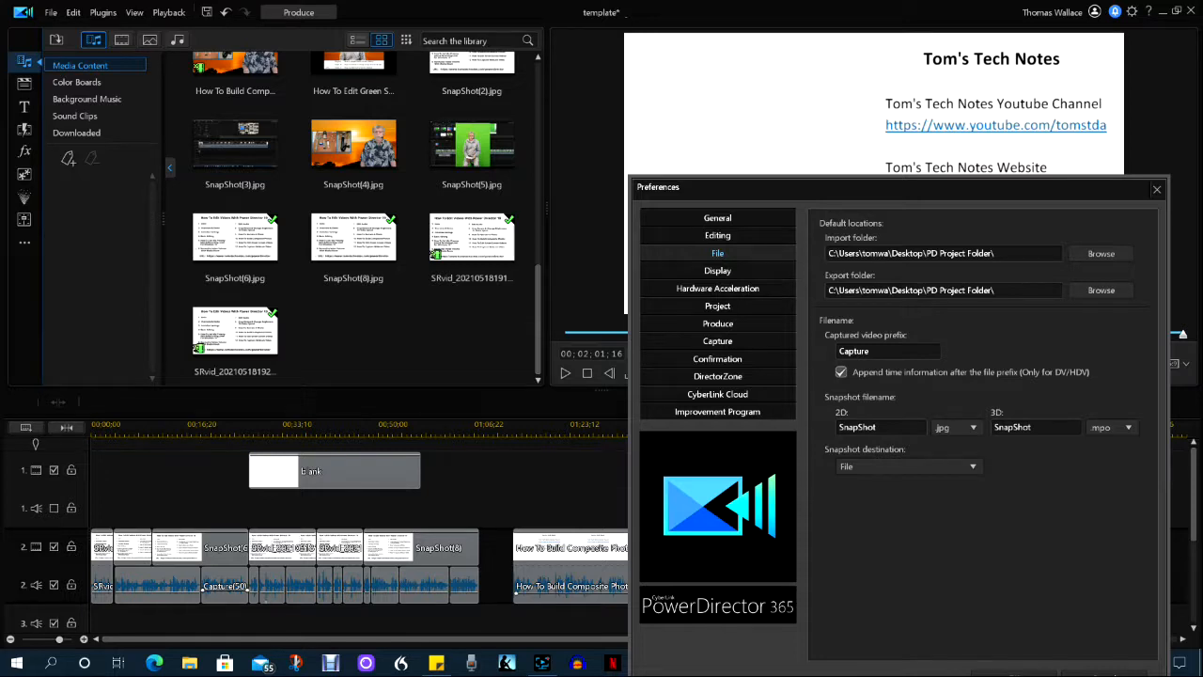
left_click(974, 466)
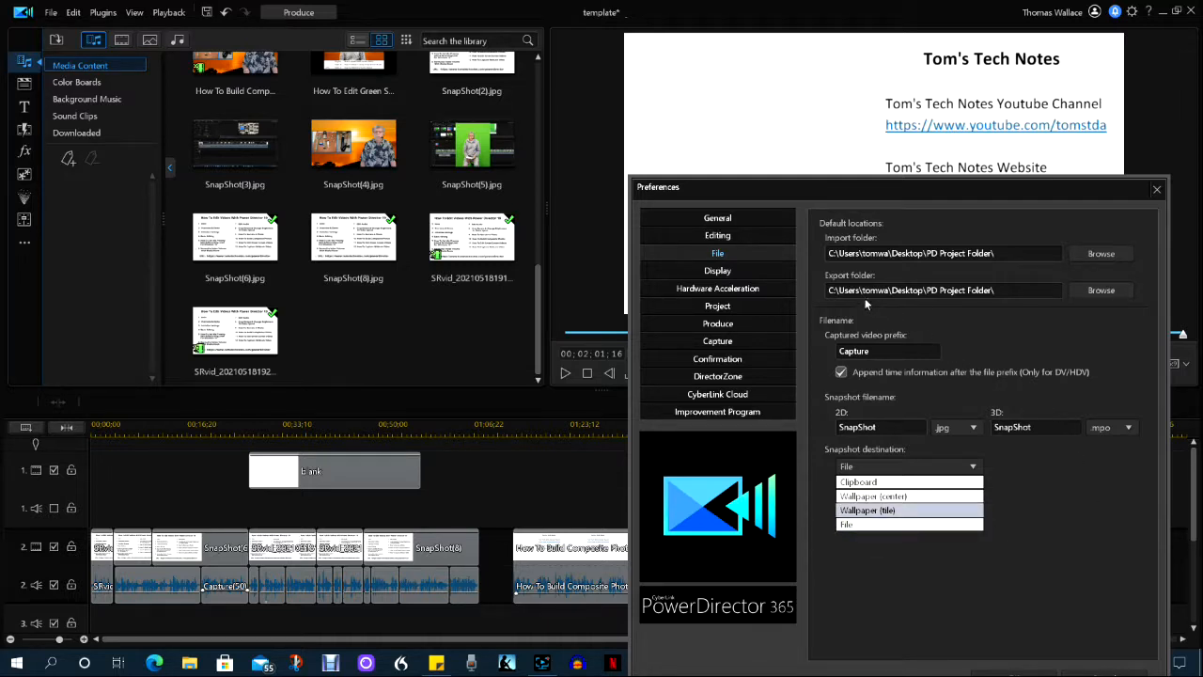
left_click(1090, 507)
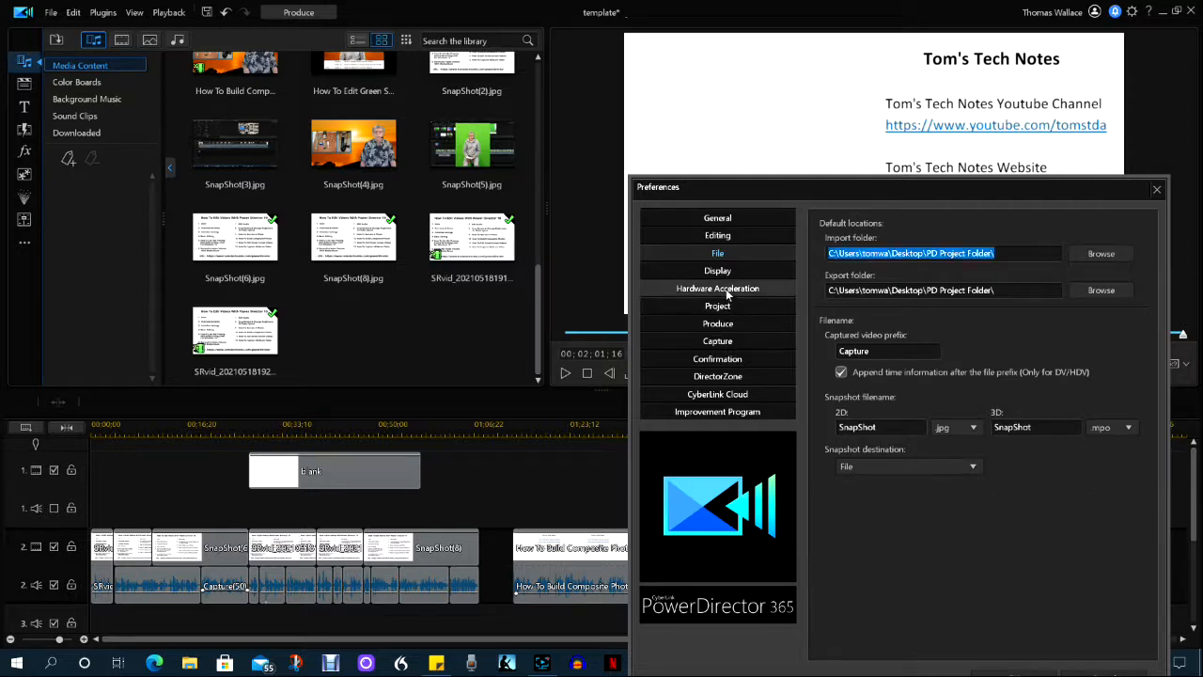
Examine the Display preferences, including the reference line snapping and TV safe zone options
left_click(717, 271)
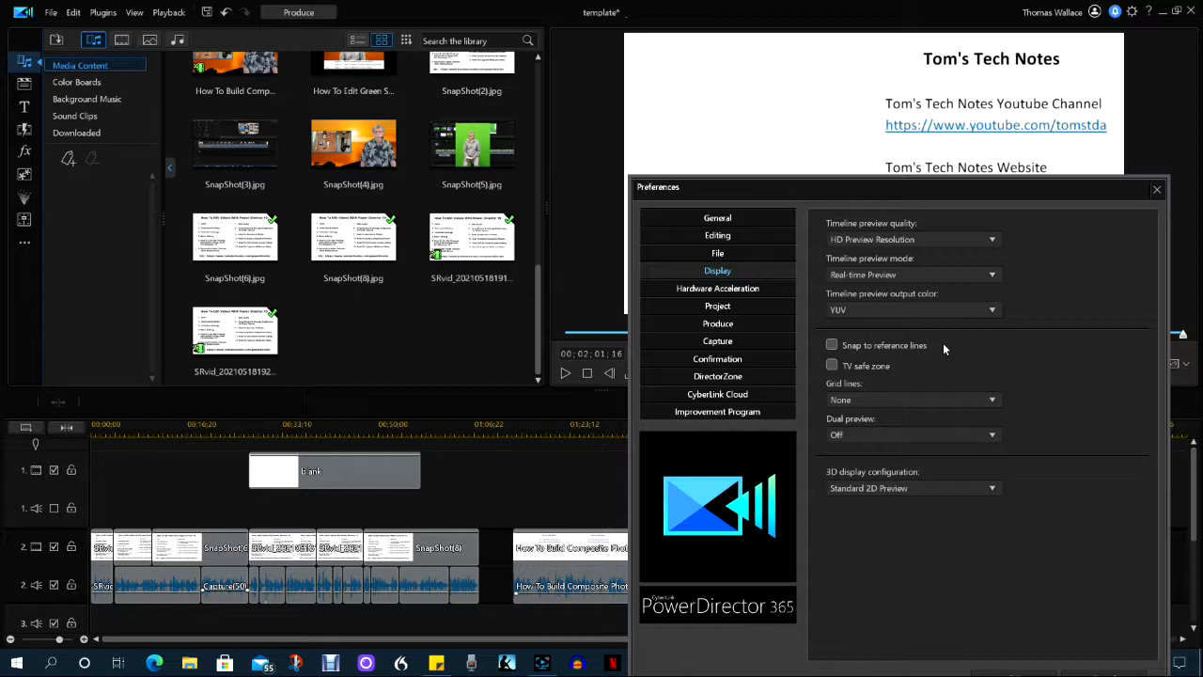
left_click(883, 346)
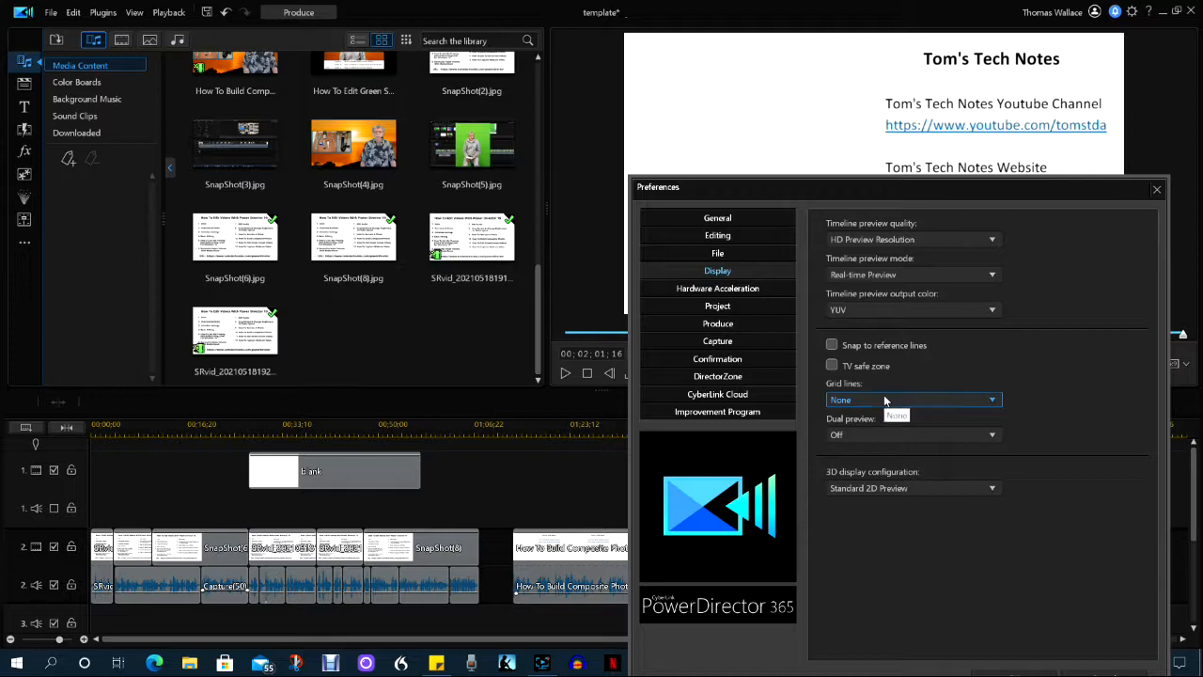
left_click(859, 366)
left_click(883, 345)
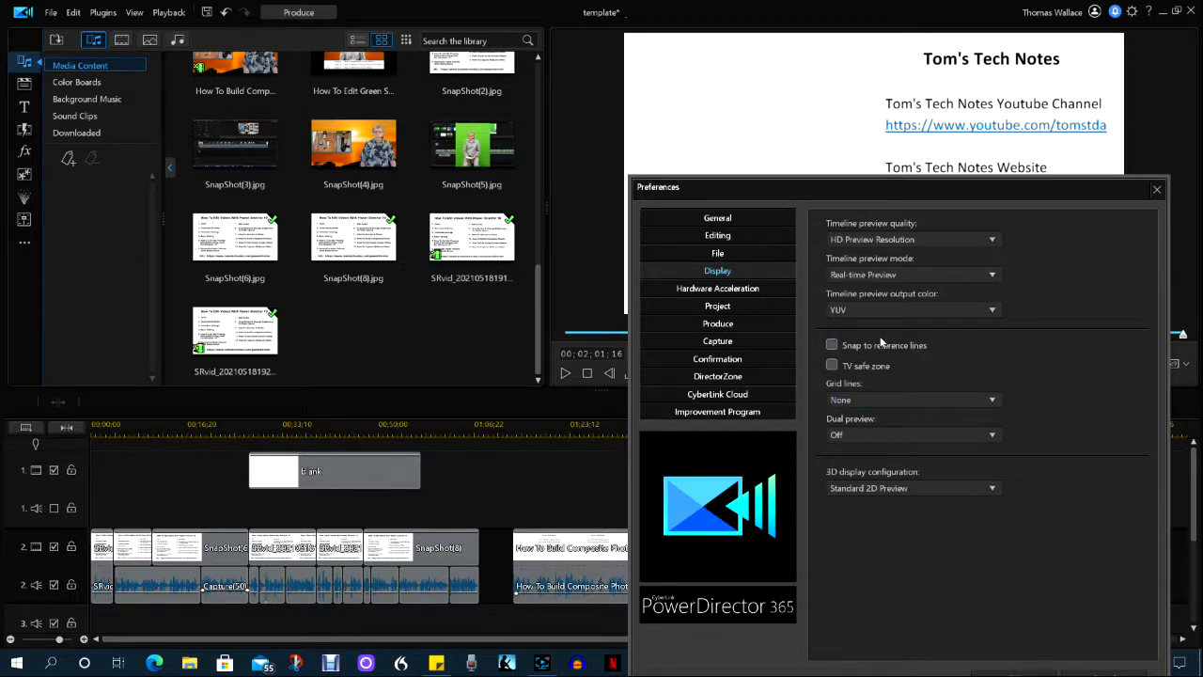
left_click(880, 344)
left_click(913, 345)
left_click(890, 350)
left_click(902, 347)
left_click(857, 367)
Review the Hardware Acceleration preferences and the Project preferences with their auto-save settings
left_click(717, 288)
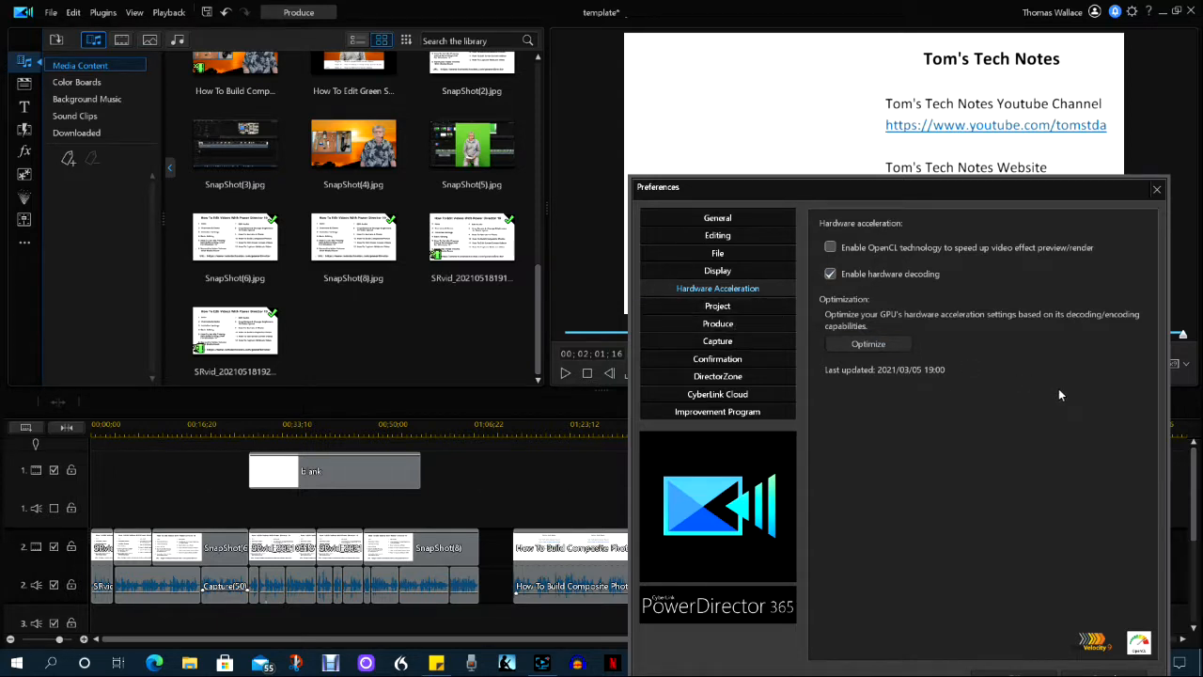
left_click(723, 306)
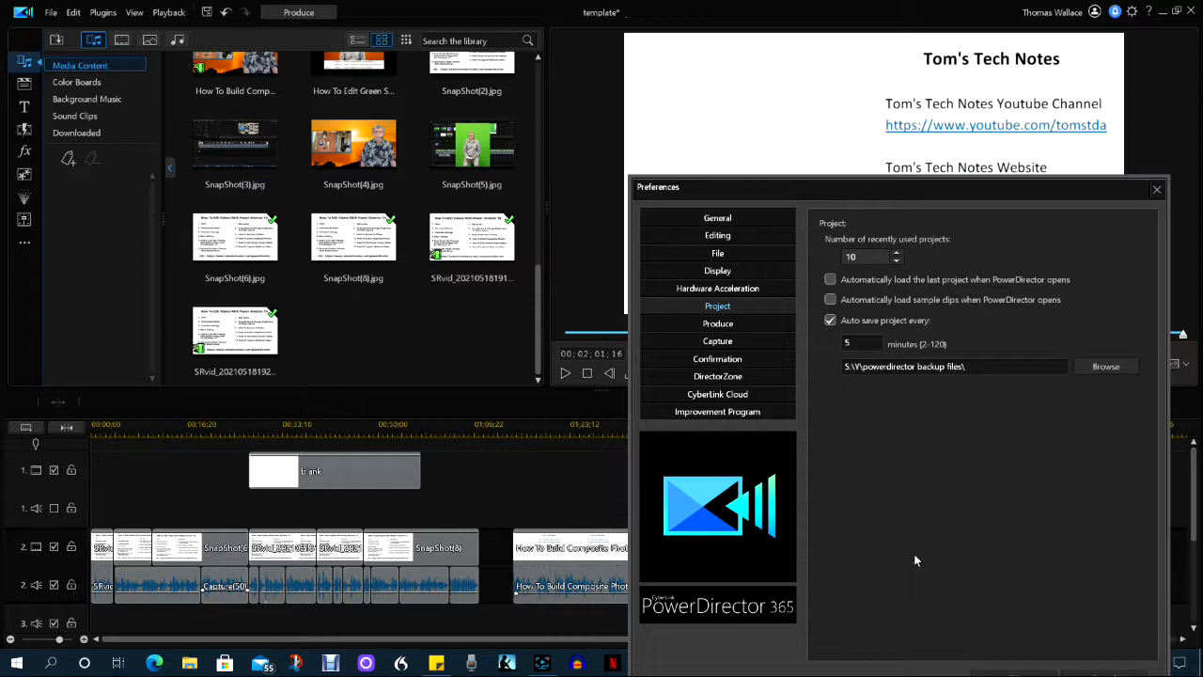
In the Produce preferences, try allowing SVRT on single IDR H.264 video and turn the option off again
left_click(719, 324)
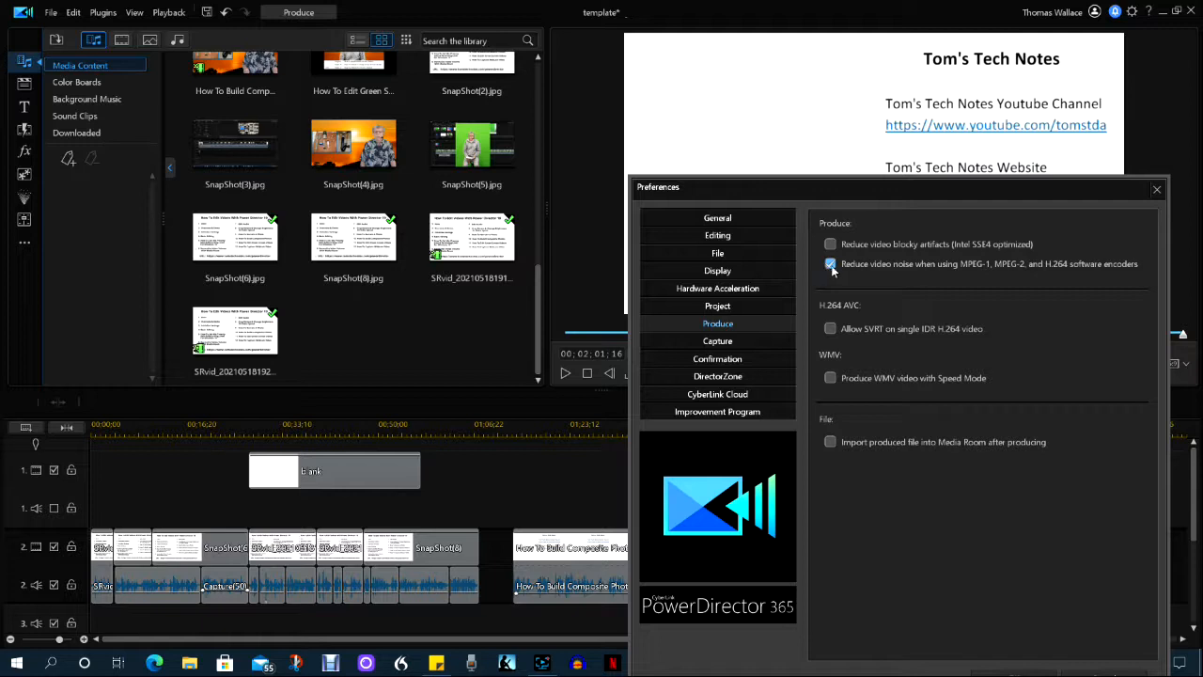
left_click(937, 331)
left_click(831, 328)
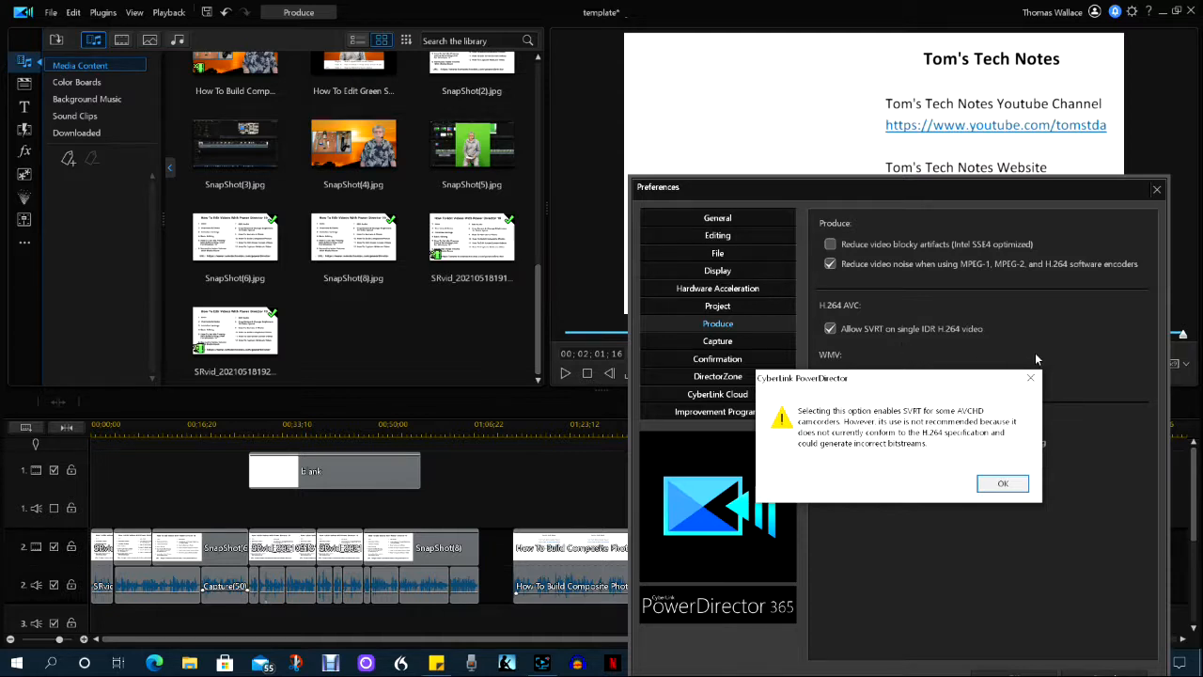
key("Return")
left_click(830, 329)
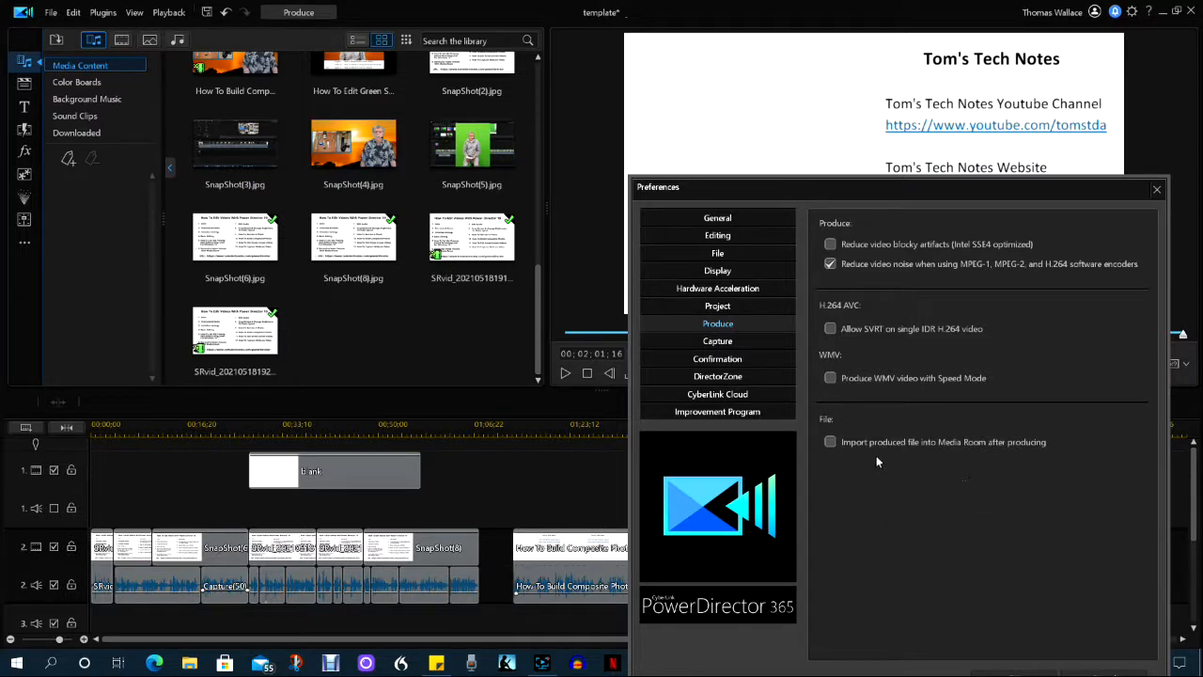
left_click(829, 443)
Review the Capture preferences and the Confirmation preferences
left_click(719, 342)
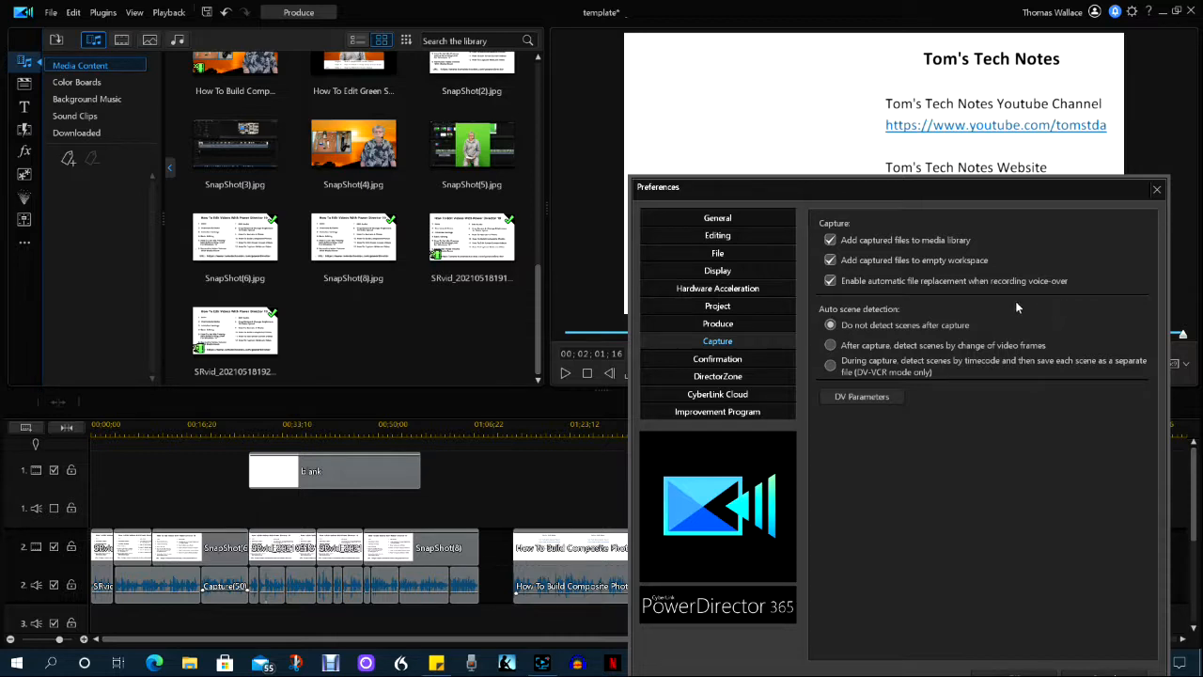
left_click(723, 359)
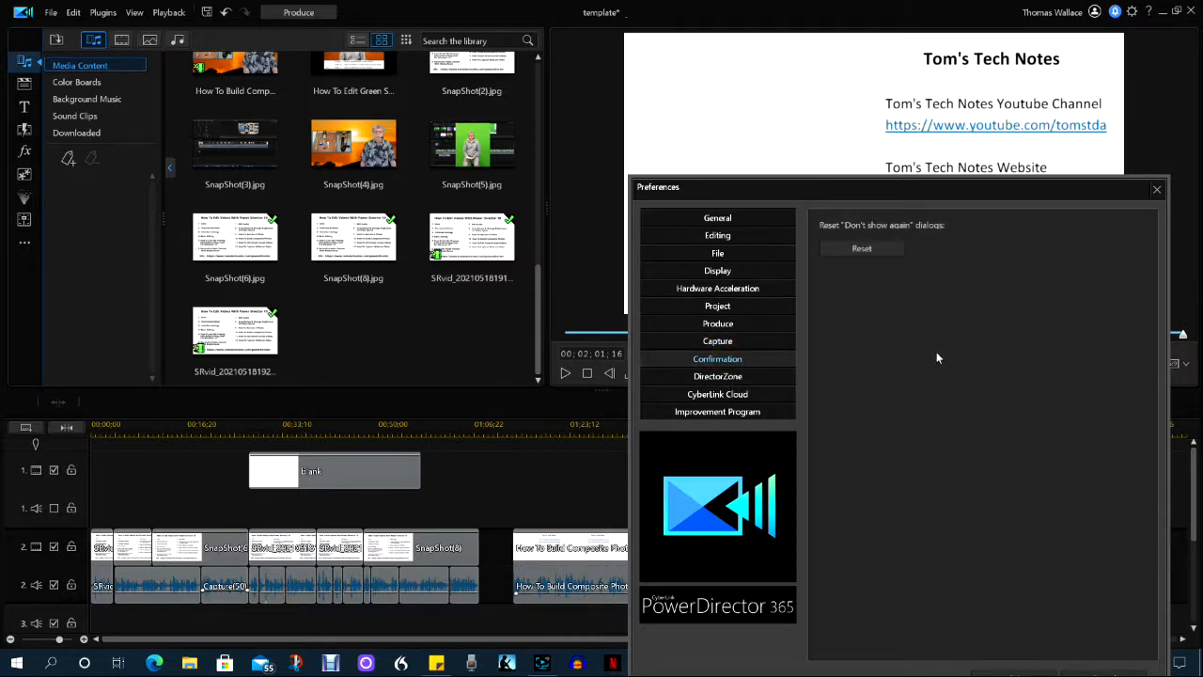